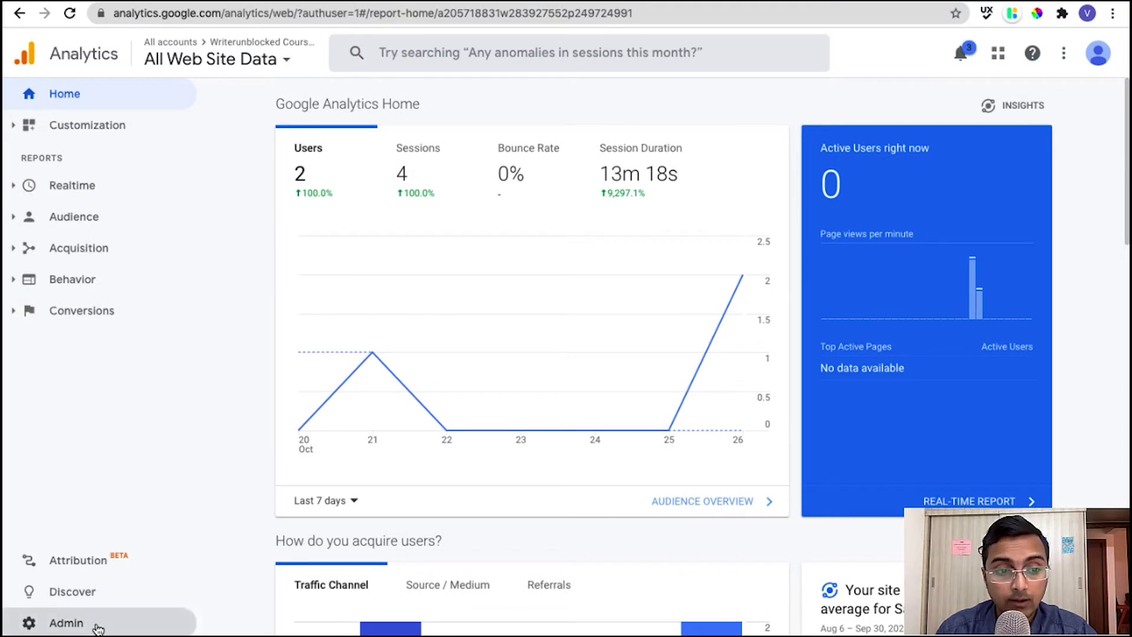
Step: Start a new goal in the All Web Site Data view using Custom setup
left_click(96, 623)
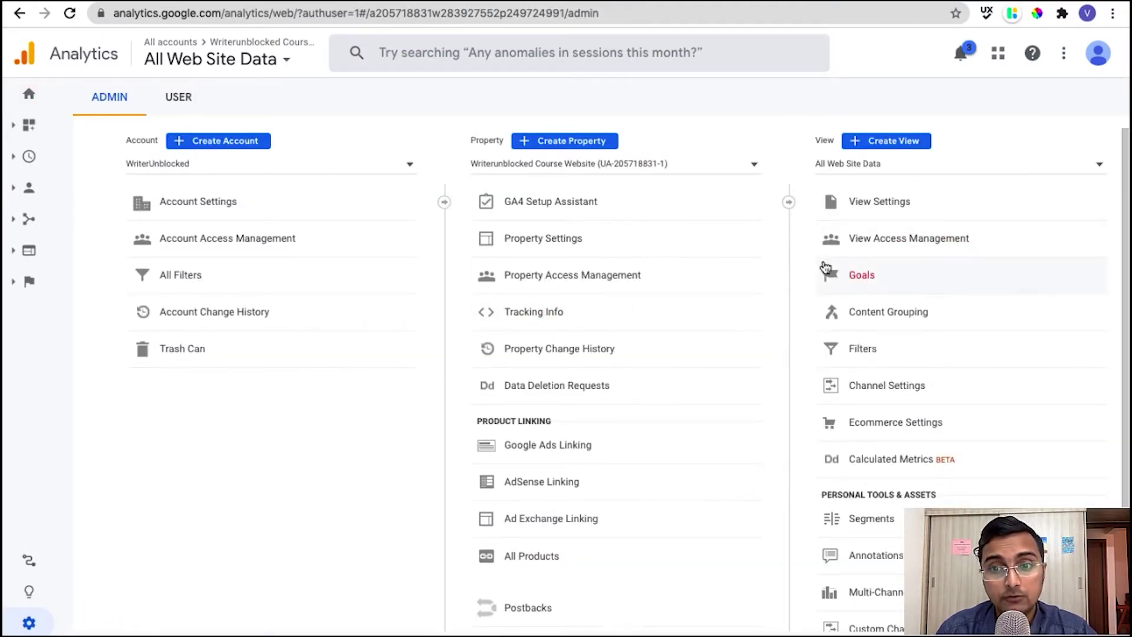
left_click(828, 282)
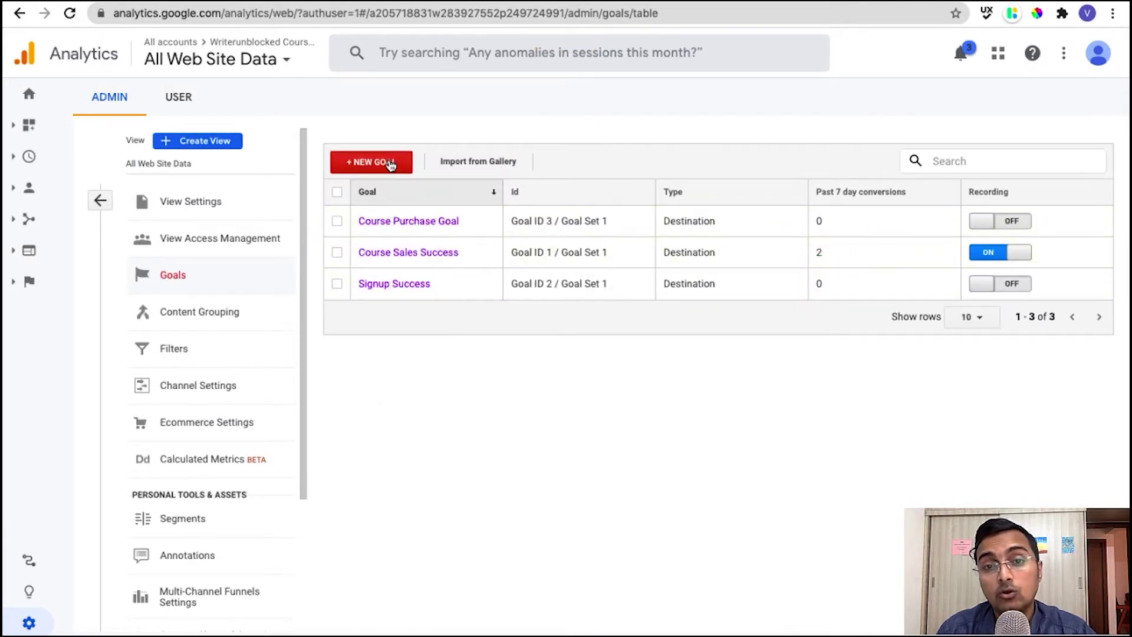
left_click(391, 164)
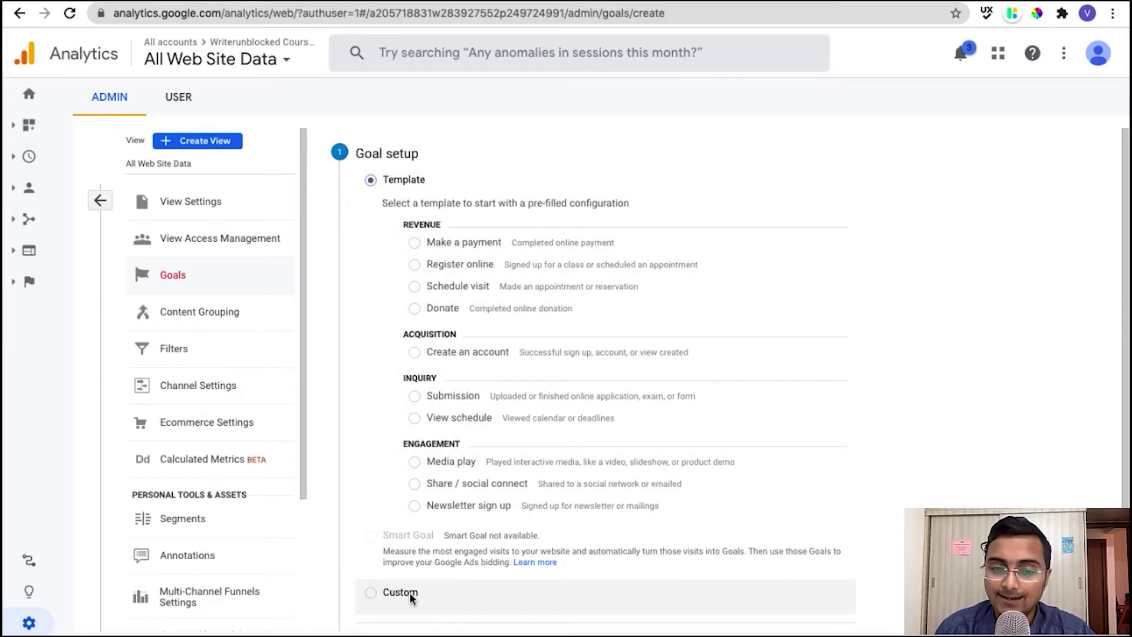
left_click(410, 592)
scroll(464, 565, "down", 2)
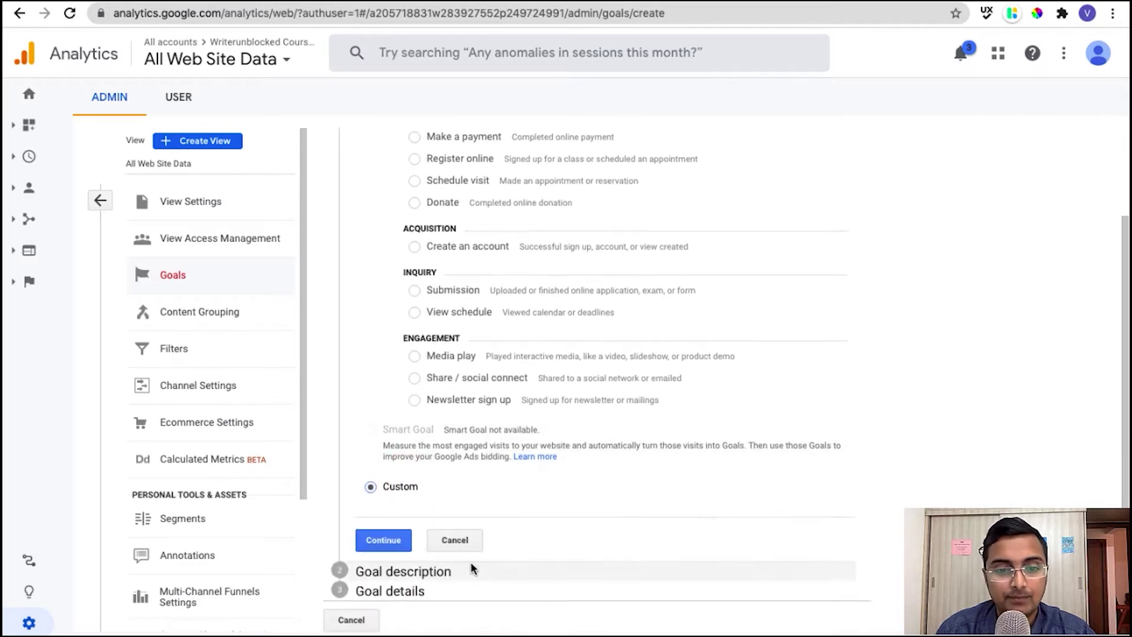
Step: Name the goal 'Course Success Page' with Destination type and confirm the description
left_click(380, 540)
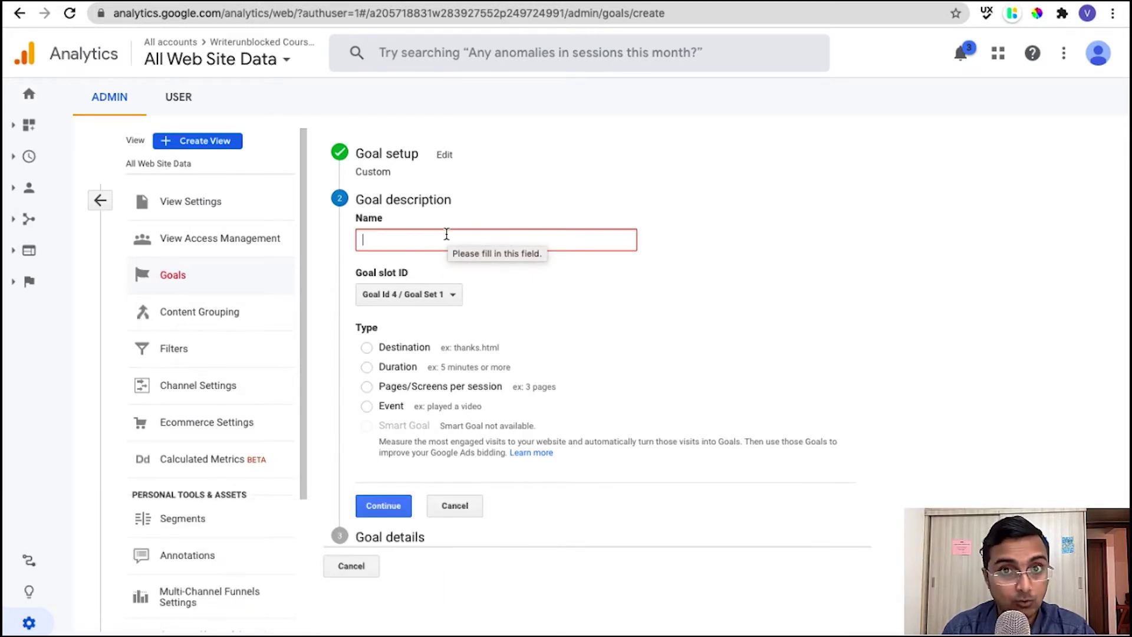
type("Cour")
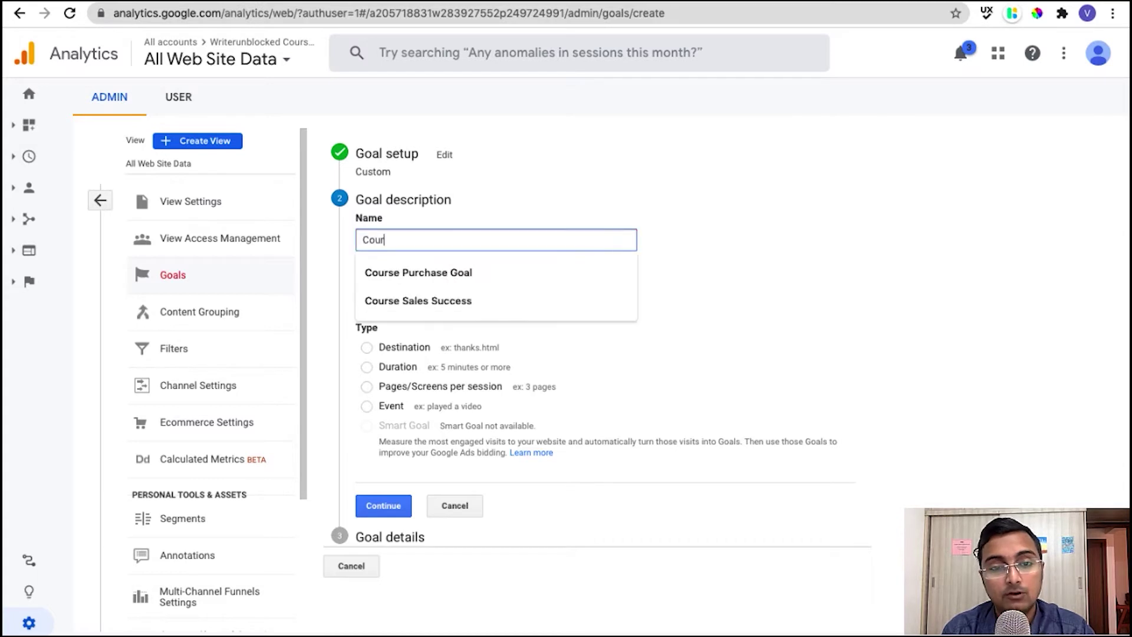
type("se Success Page")
left_click(402, 347)
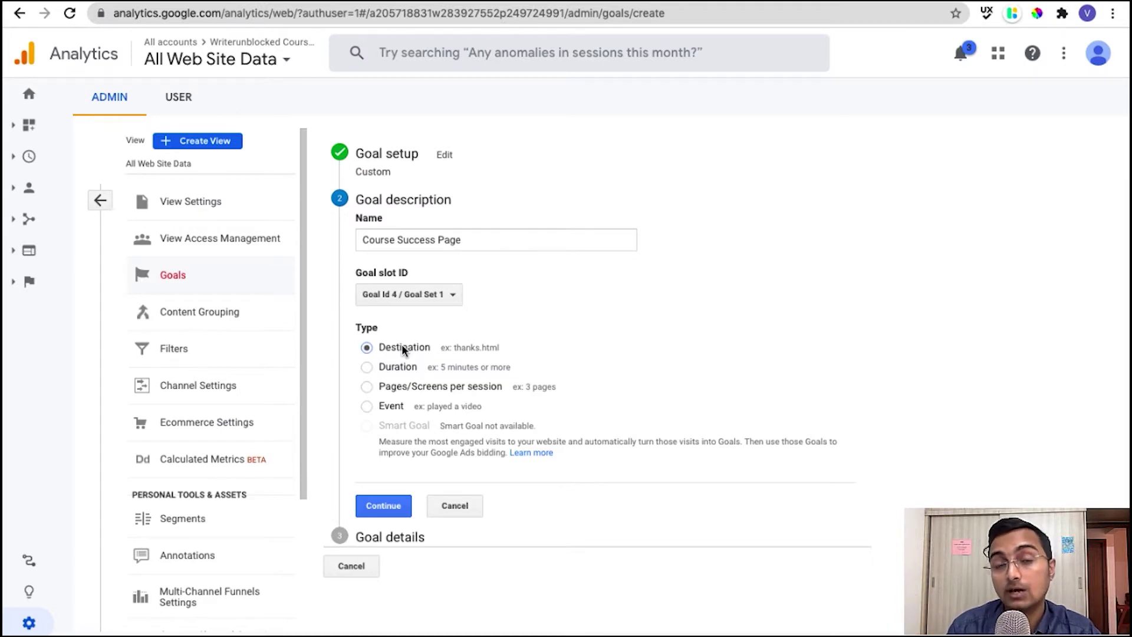
left_click(393, 508)
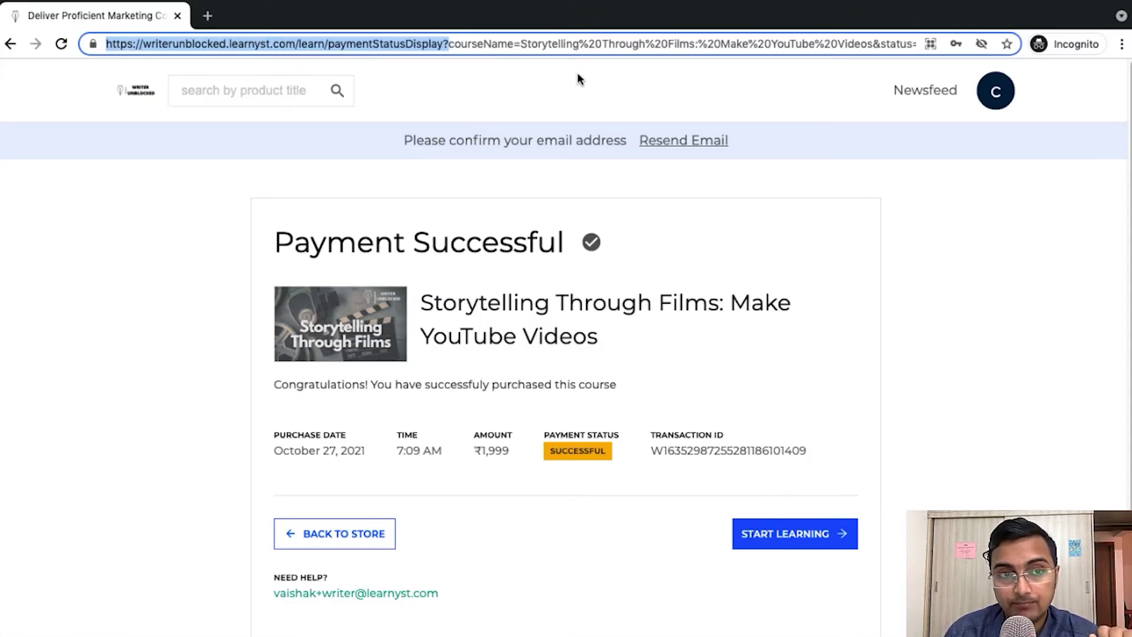
Step: Copy the Payment Successful page address up to paymentStatusDisplay? and return to Analytics
left_click(448, 44)
left_click_drag(448, 44, 71, 47)
key("super+Tab")
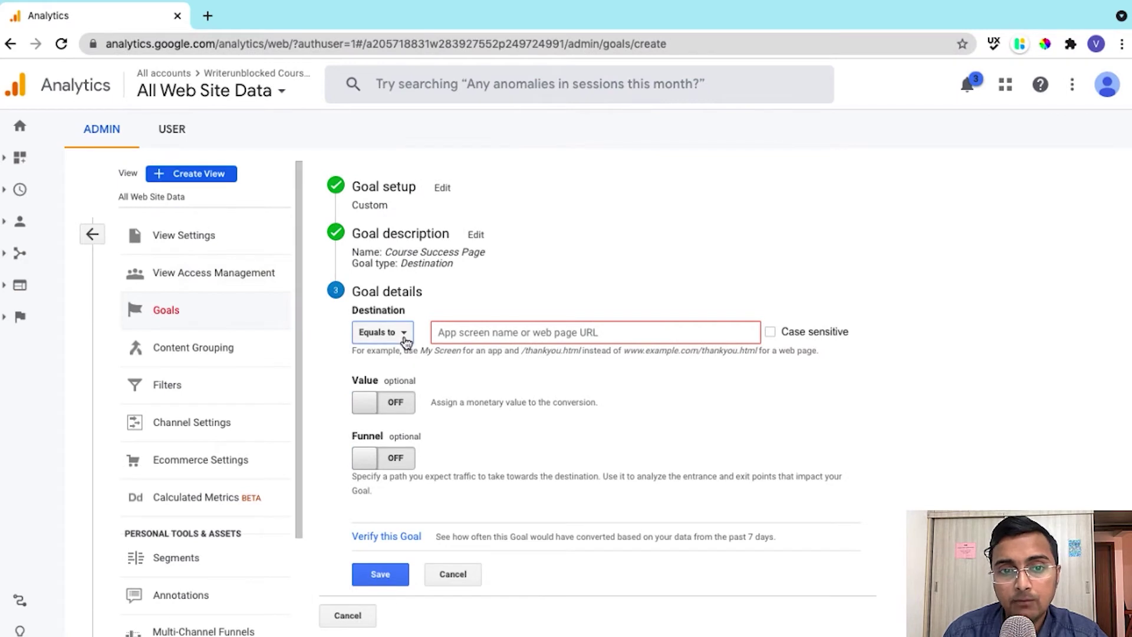
Step: Set the destination match to Begins with and paste the copied payment page address
left_click(402, 333)
left_click(411, 386)
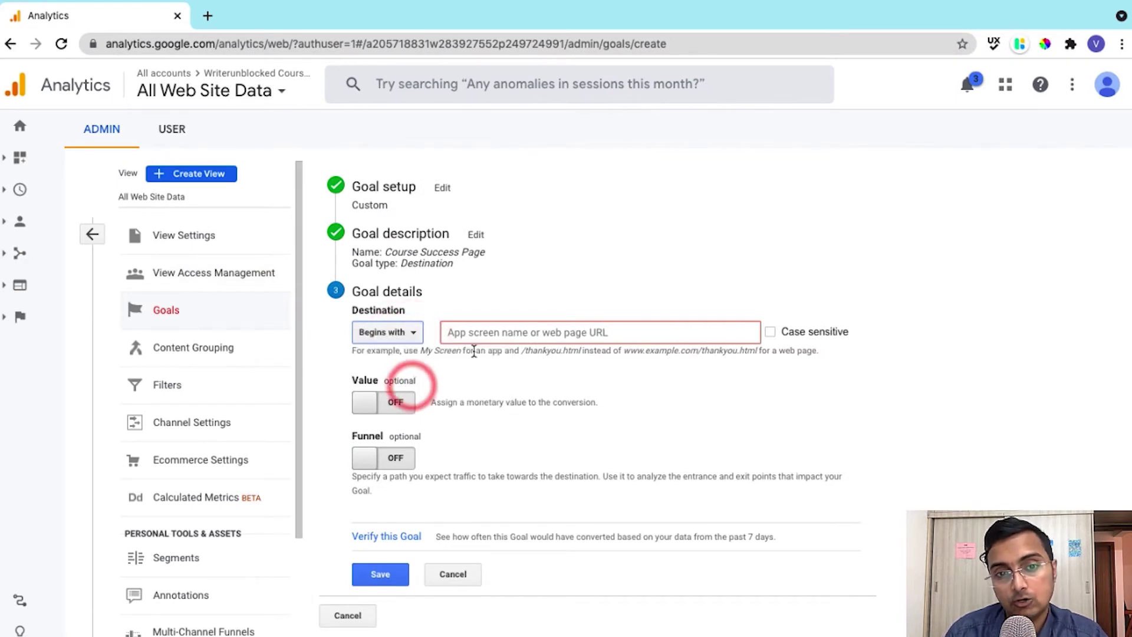
left_click(488, 333)
key("super+v")
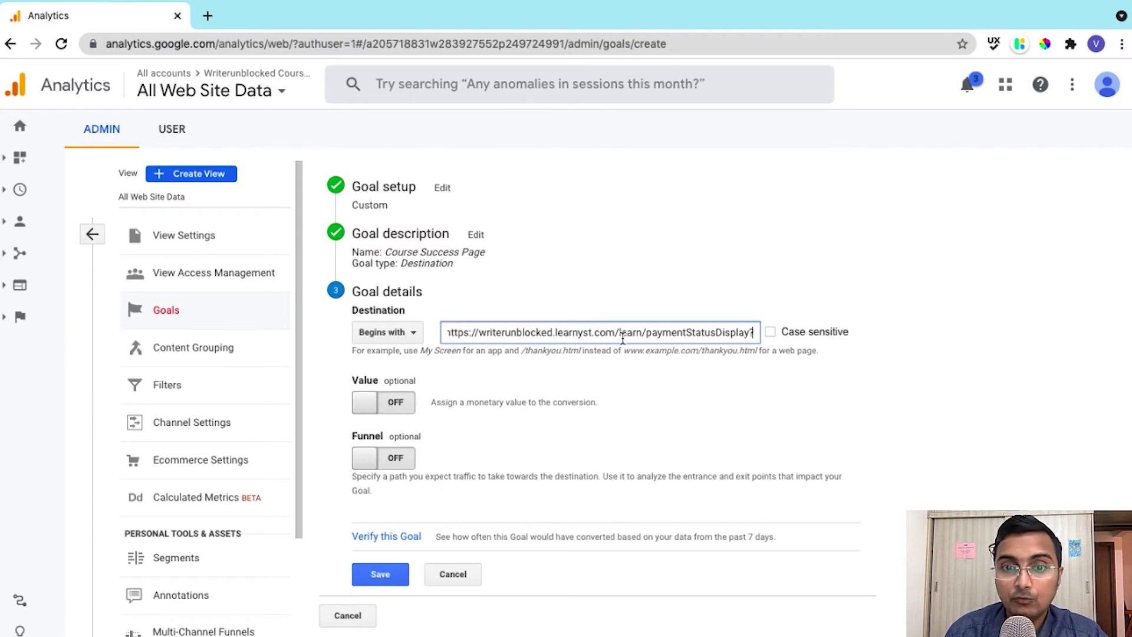
Step: Trim the domain to leave /learn/paymentStatusDisplay? and save the goal
left_click_drag(615, 332, 409, 324)
key("BackSpace")
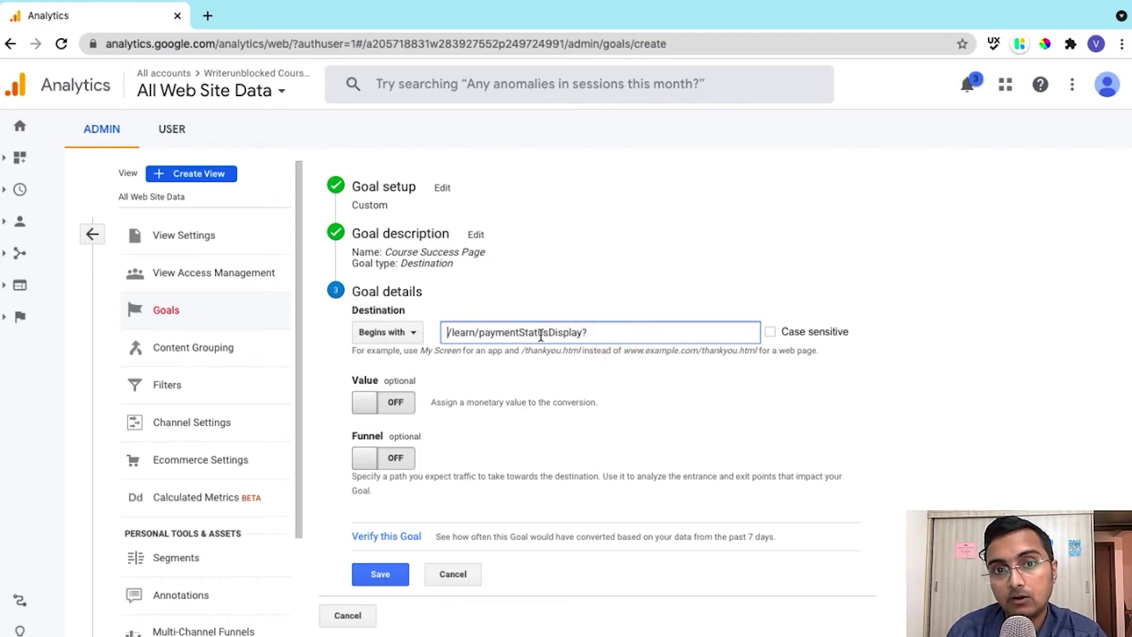
left_click(399, 579)
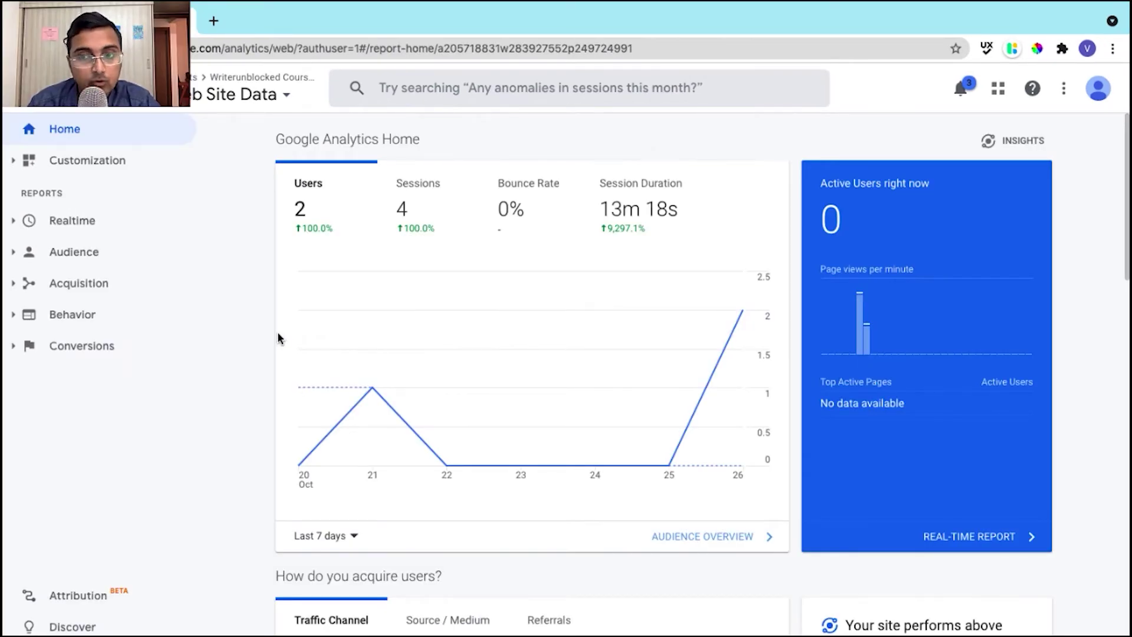
Step: Scroll the Home overview to 'How are you performing against goals?' showing 4 completions
scroll(278, 333, "down", 15)
scroll(278, 333, "down", 1)
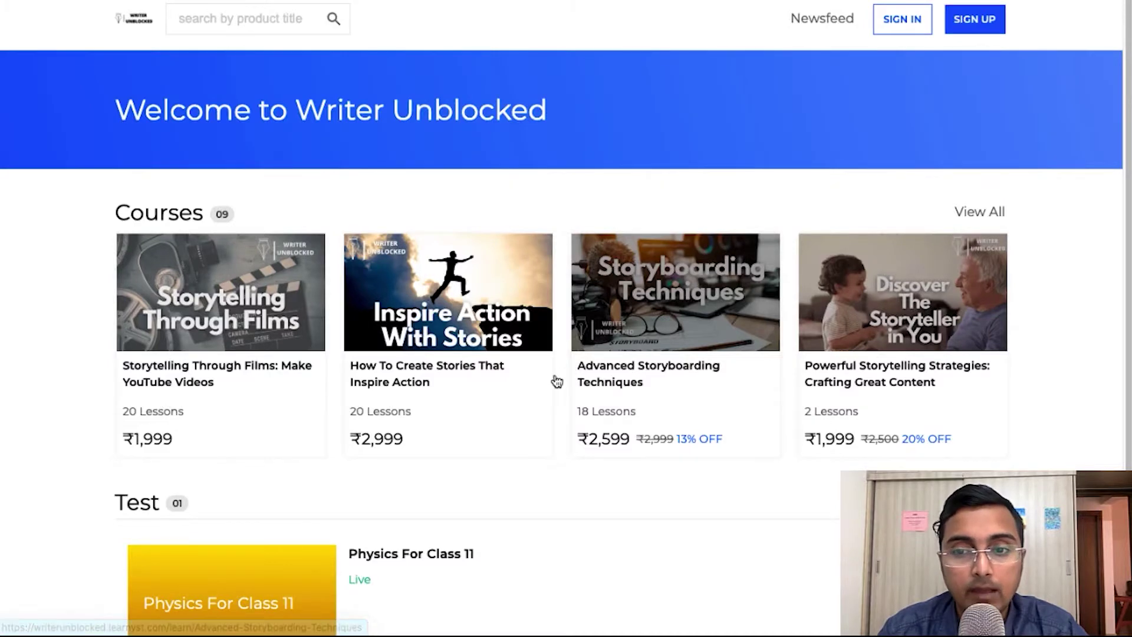
Step: Buy the How To Create Stories That Inspire Action course and proceed to secure payment
left_click(464, 358)
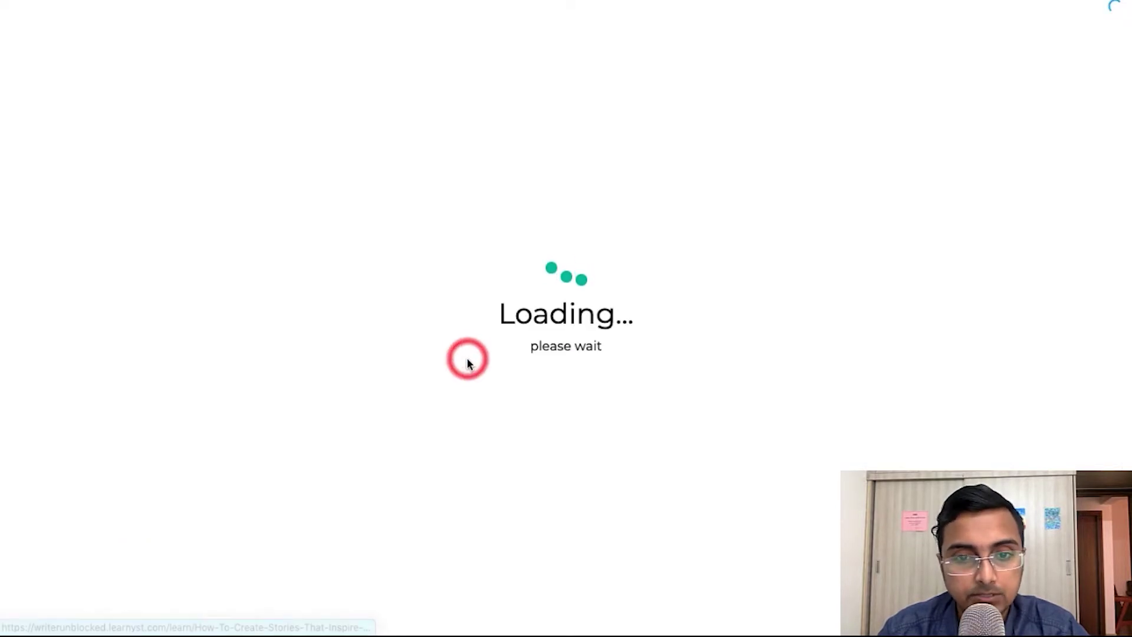
left_click(891, 413)
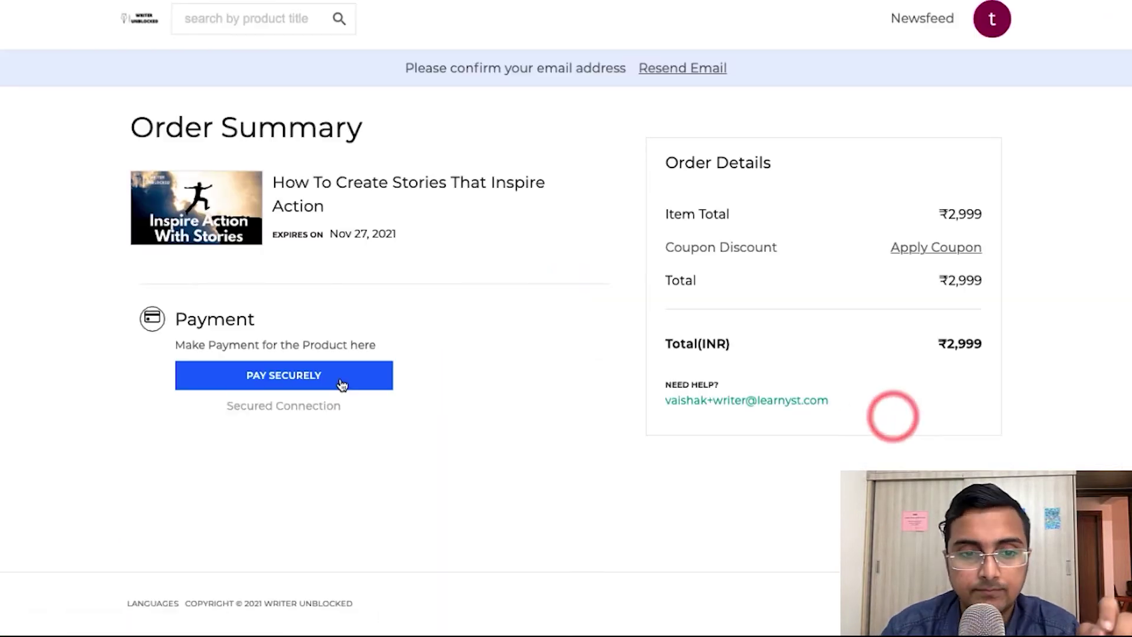
left_click(346, 386)
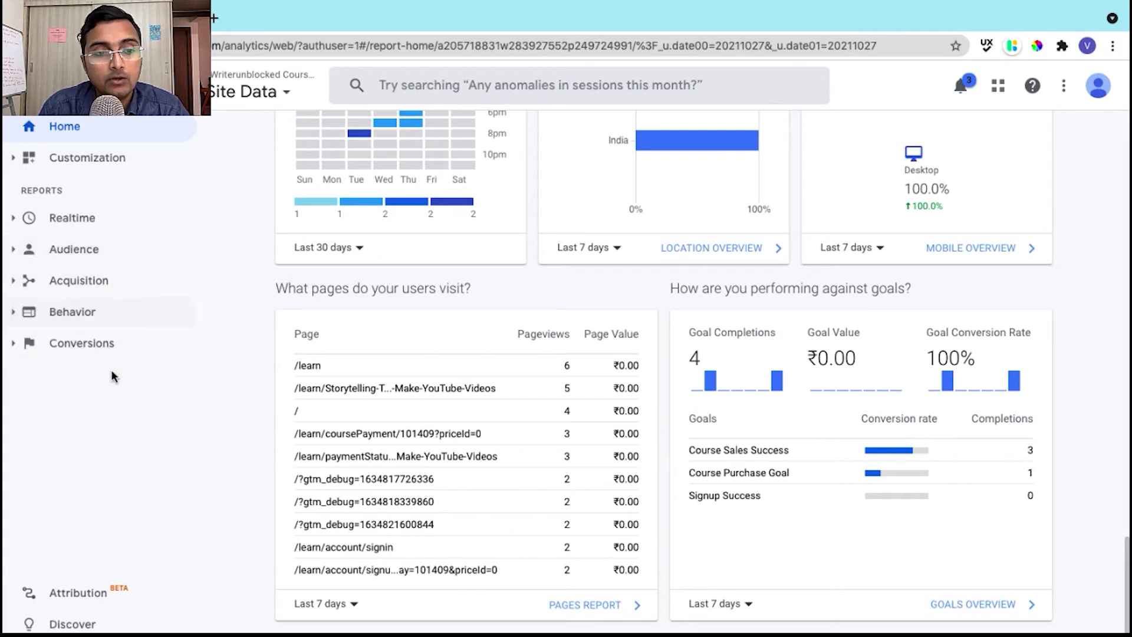
left_click(99, 356)
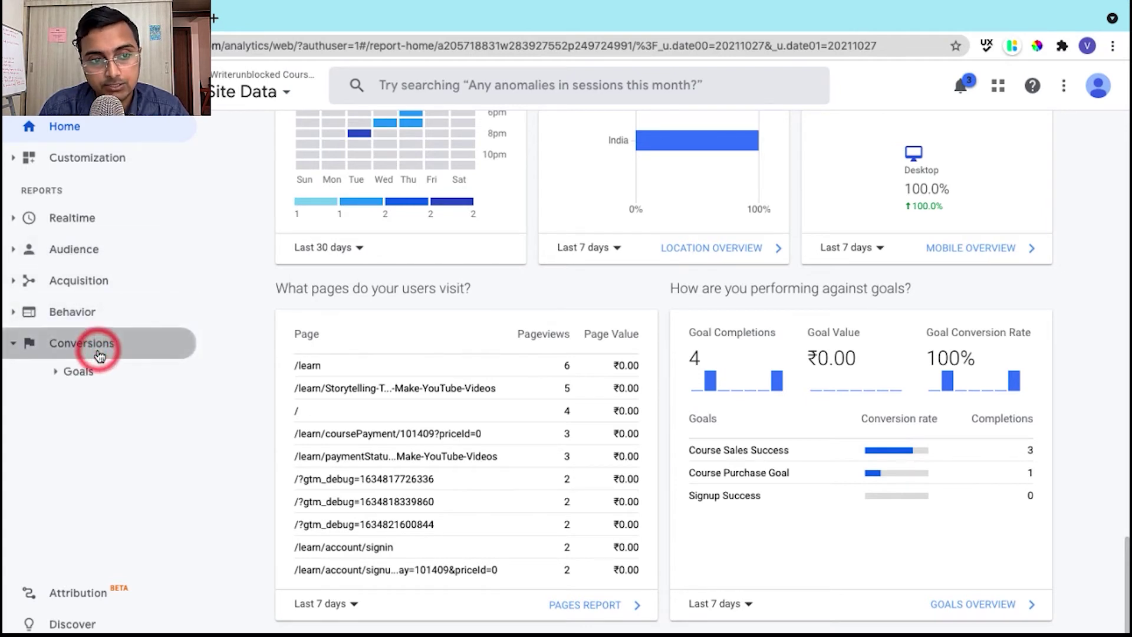
left_click(99, 353)
left_click(97, 373)
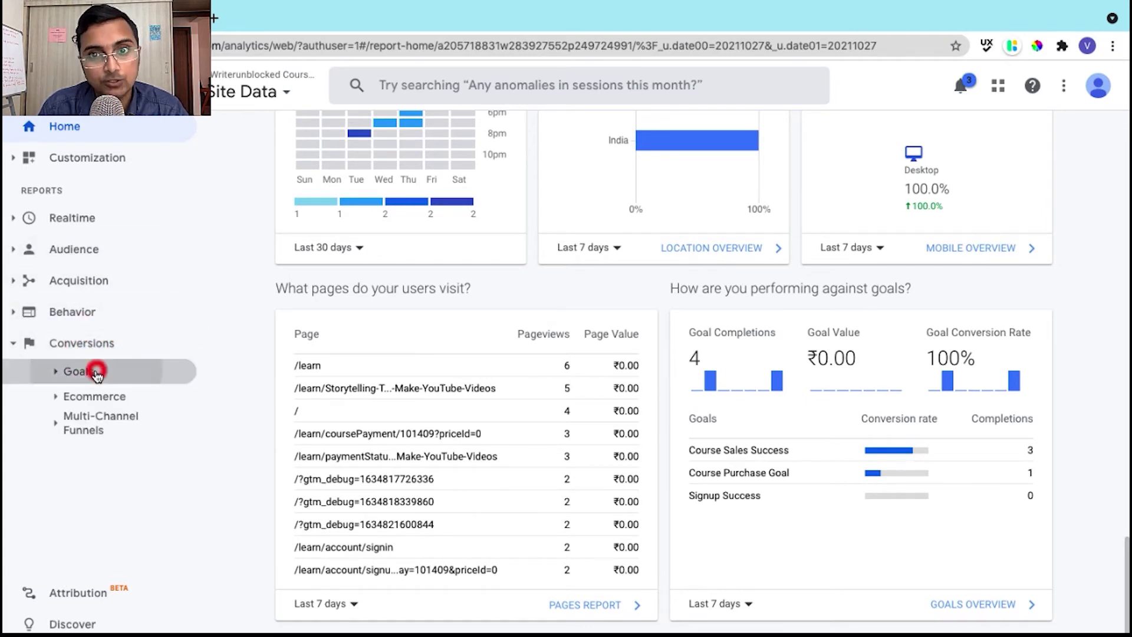
left_click(101, 406)
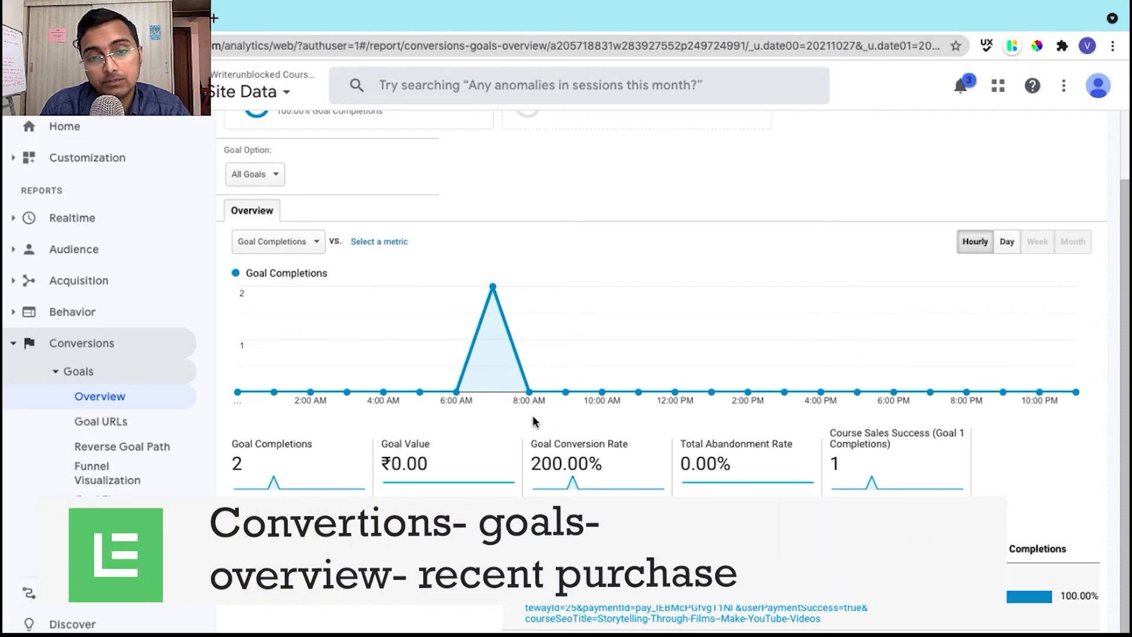
mouse_move(1026, 11)
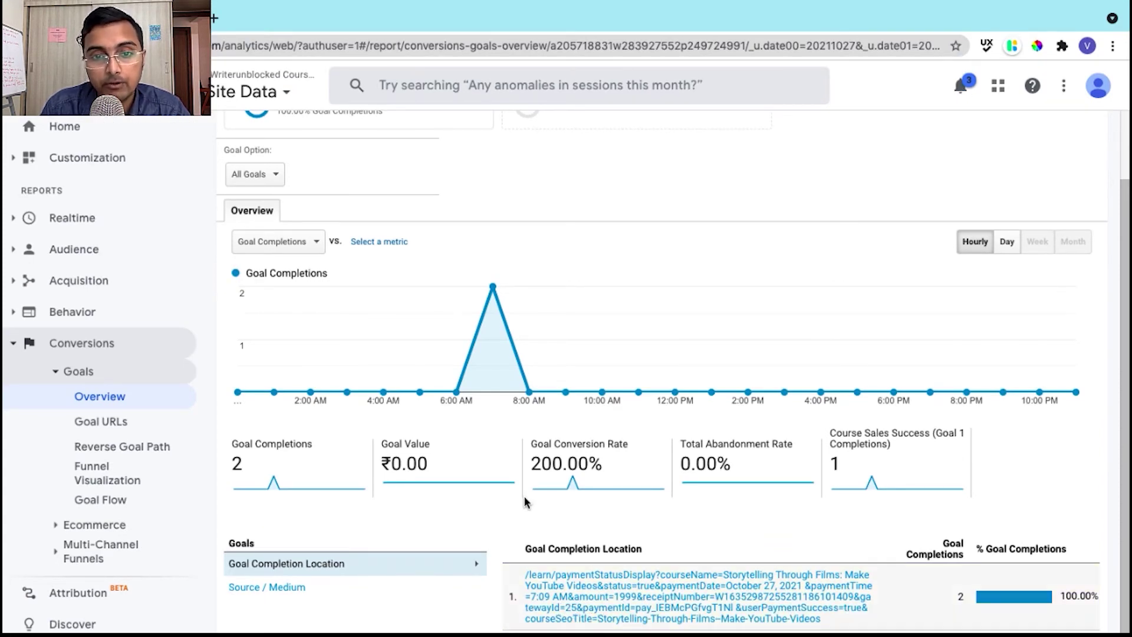
mouse_move(495, 288)
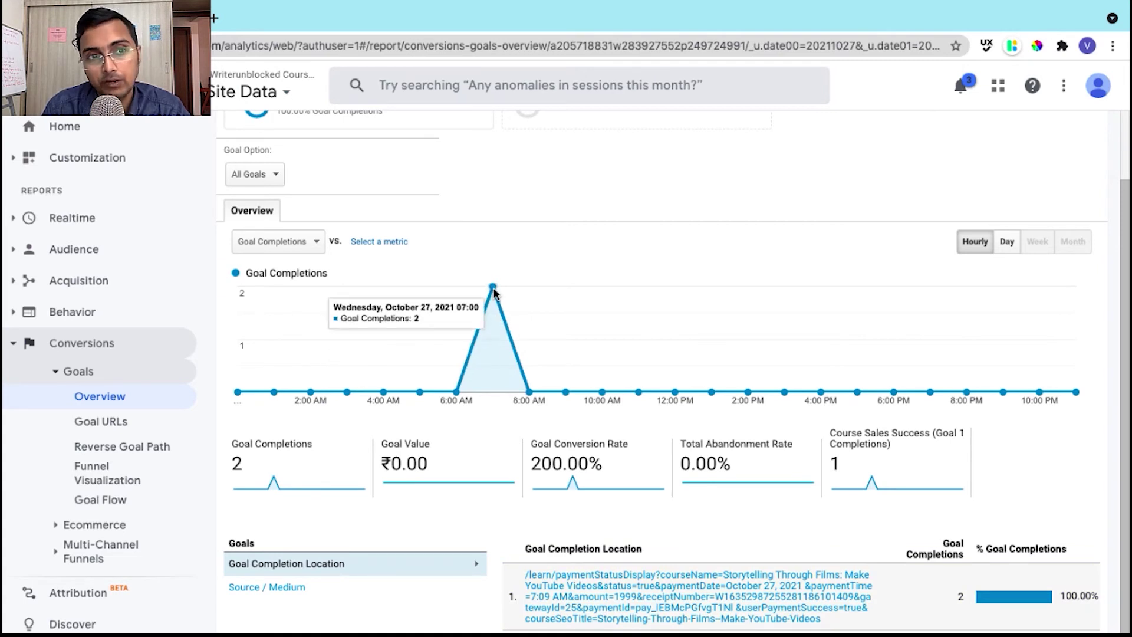
left_click(66, 127)
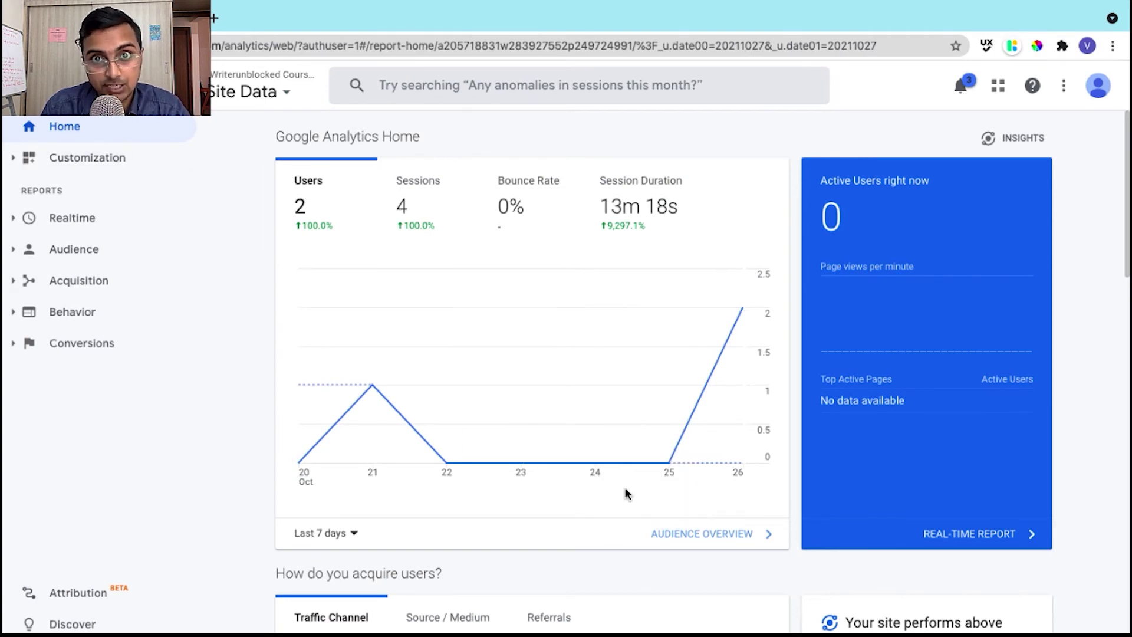
scroll(627, 493, "down", 15)
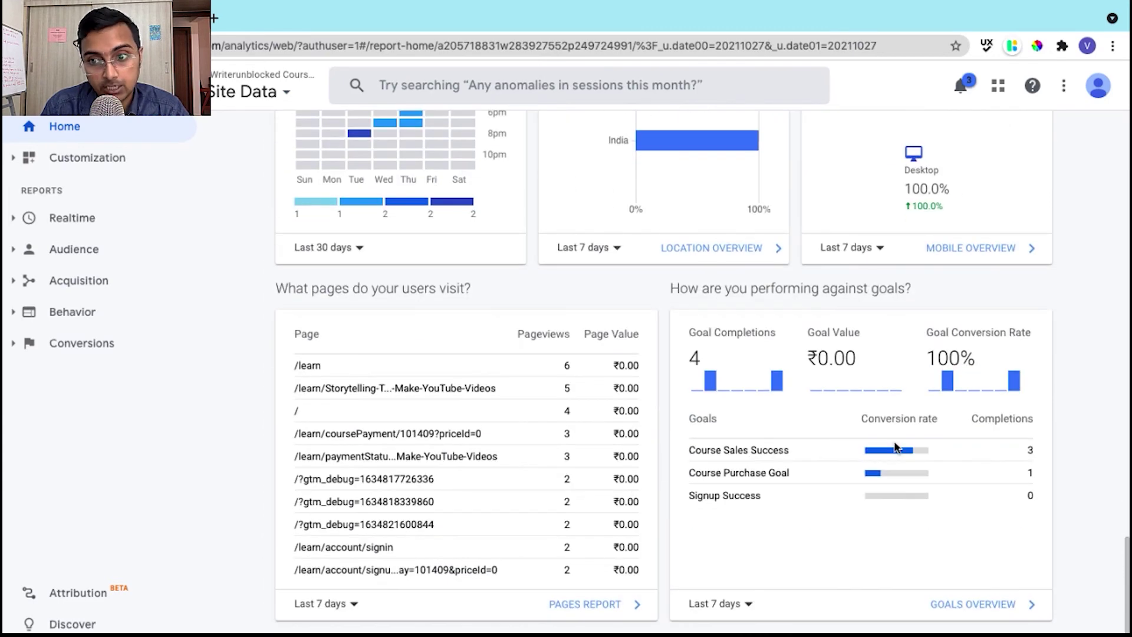